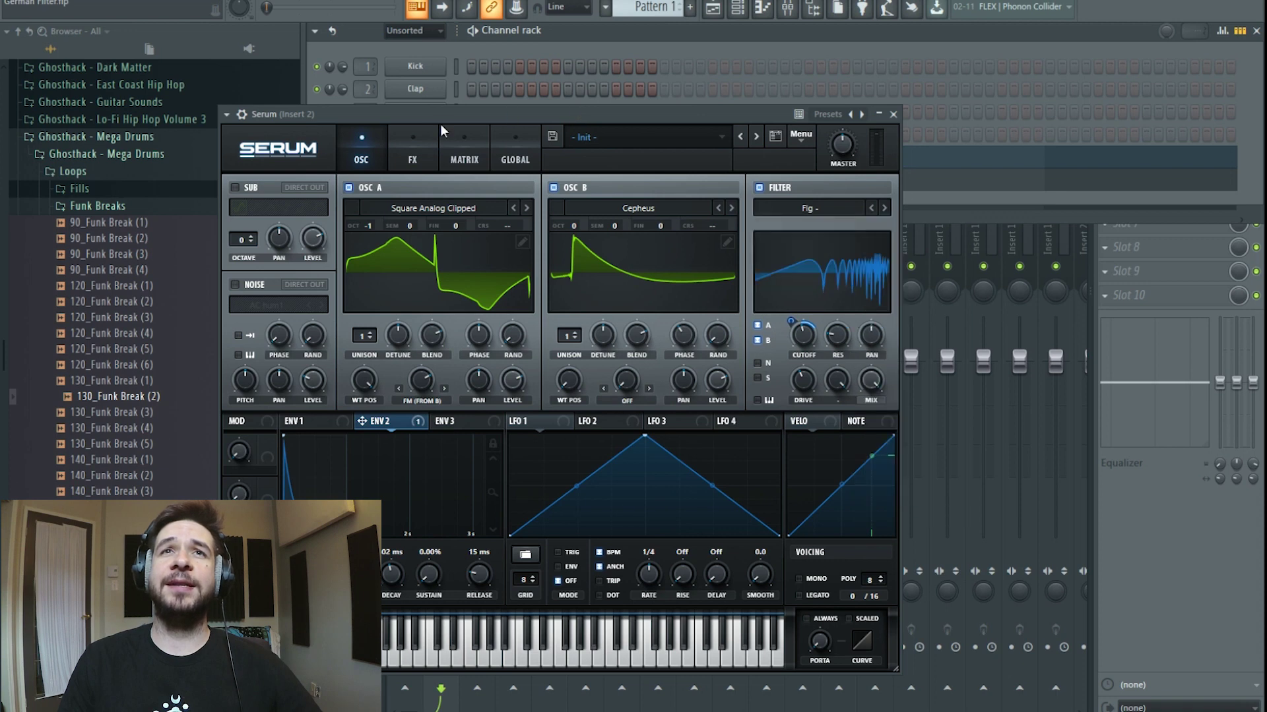
Show the oscillator page's filter section and set the German LP filter's drive to 34%
click(360, 141)
click(785, 210)
mouse_move(797, 279)
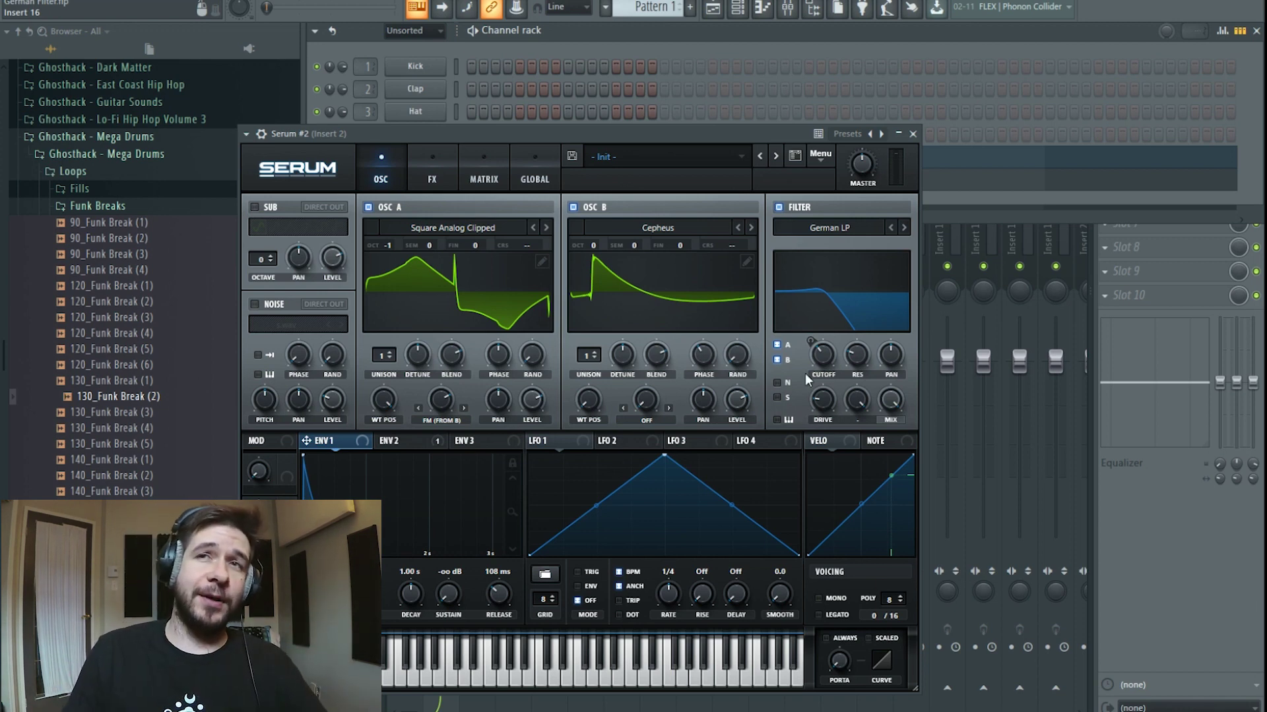
right_click(829, 364)
click(860, 405)
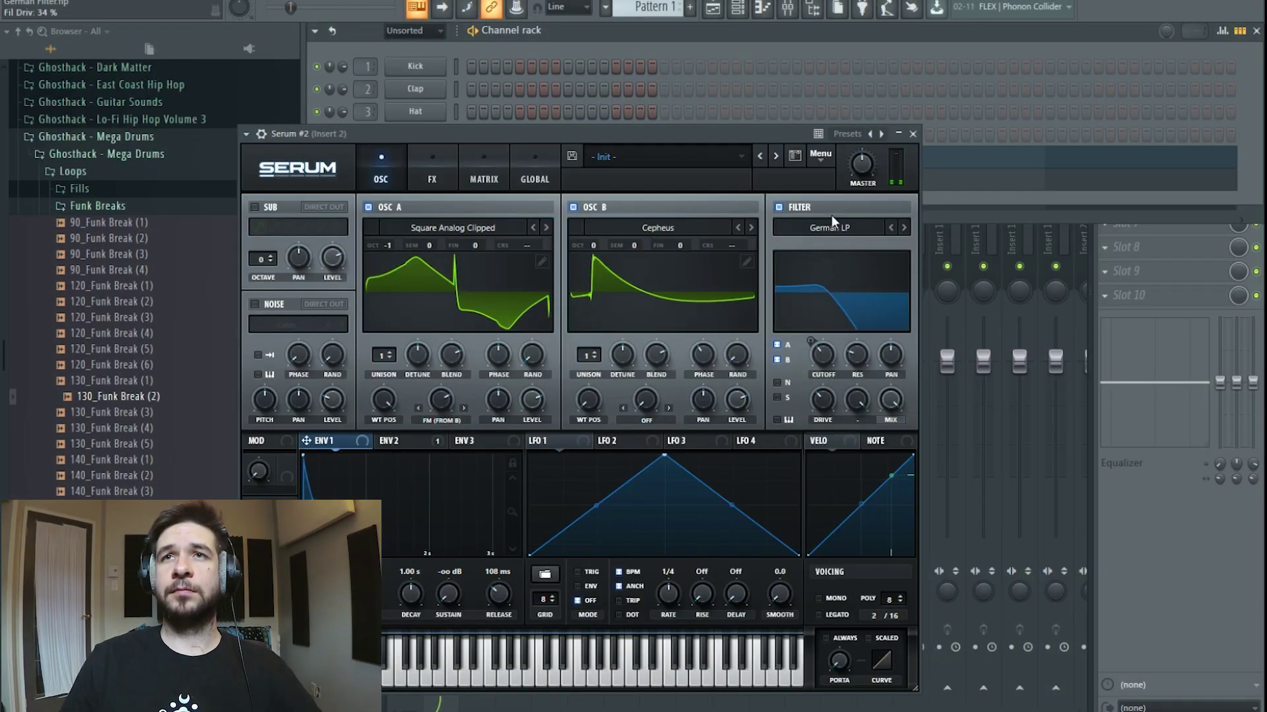
Try the MG Low 18 filter type in place of German LP and switch back to German LP
click(830, 227)
mouse_move(857, 262)
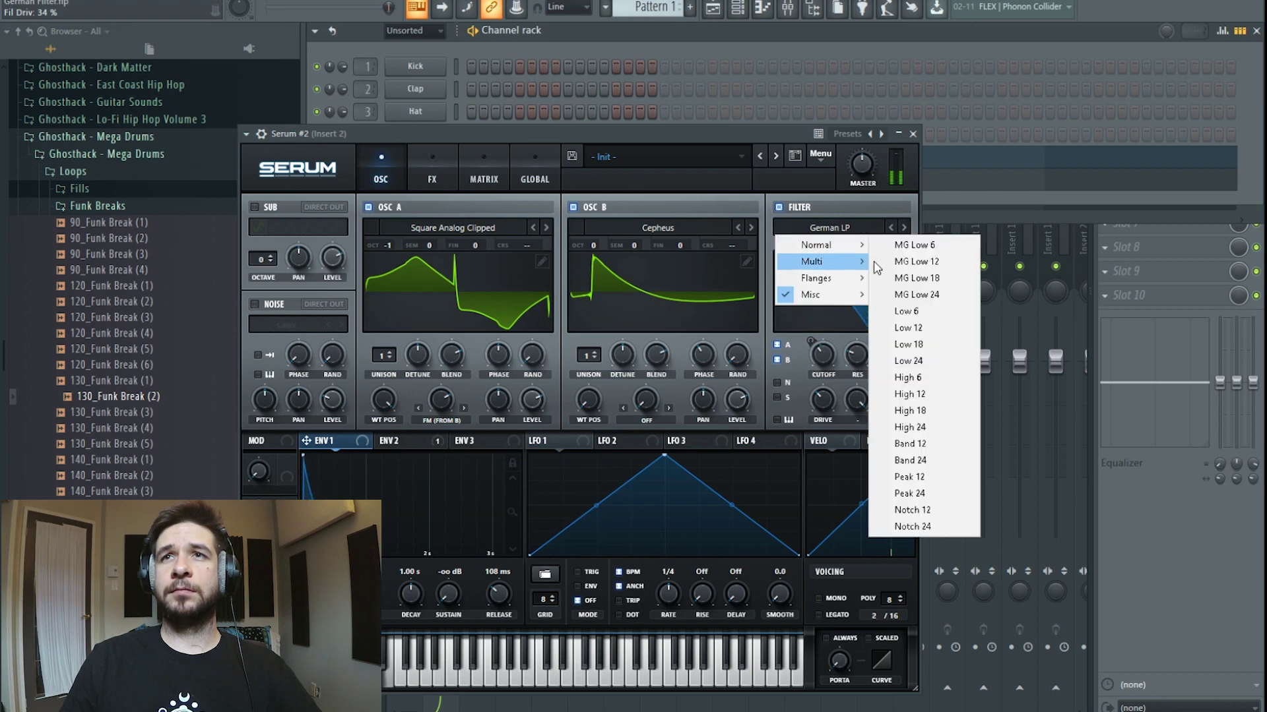
click(915, 279)
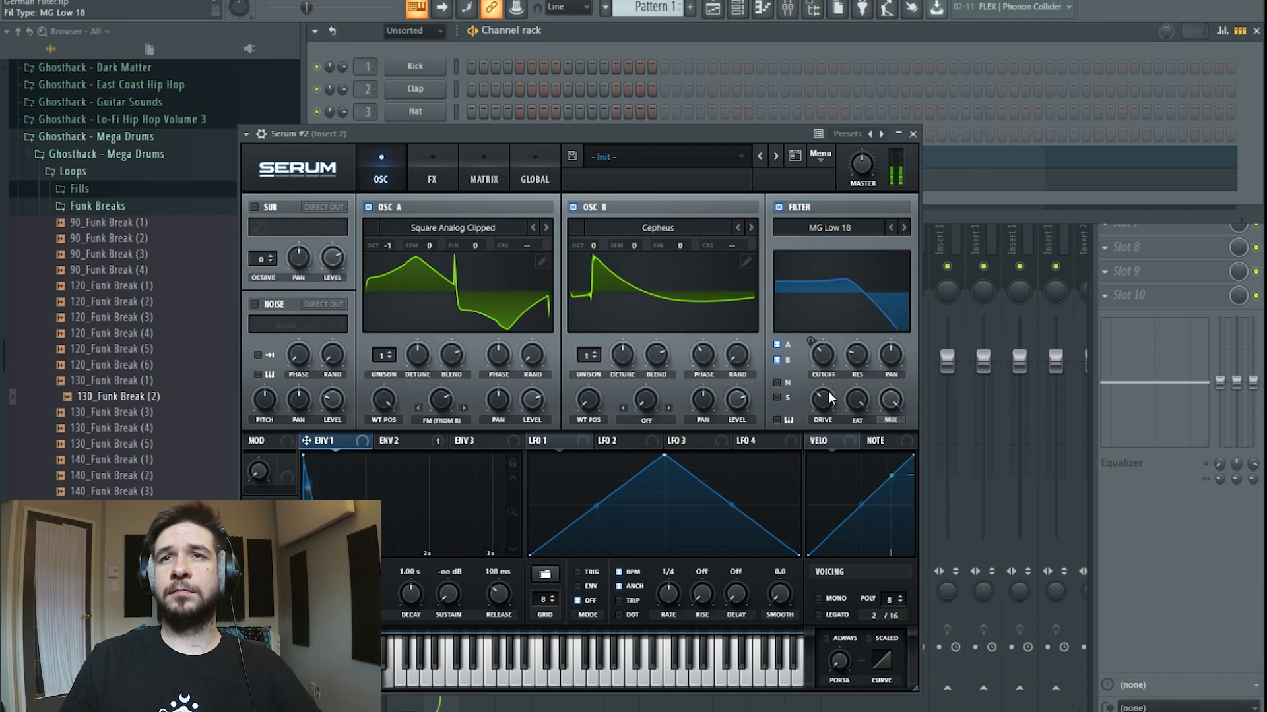
click(841, 232)
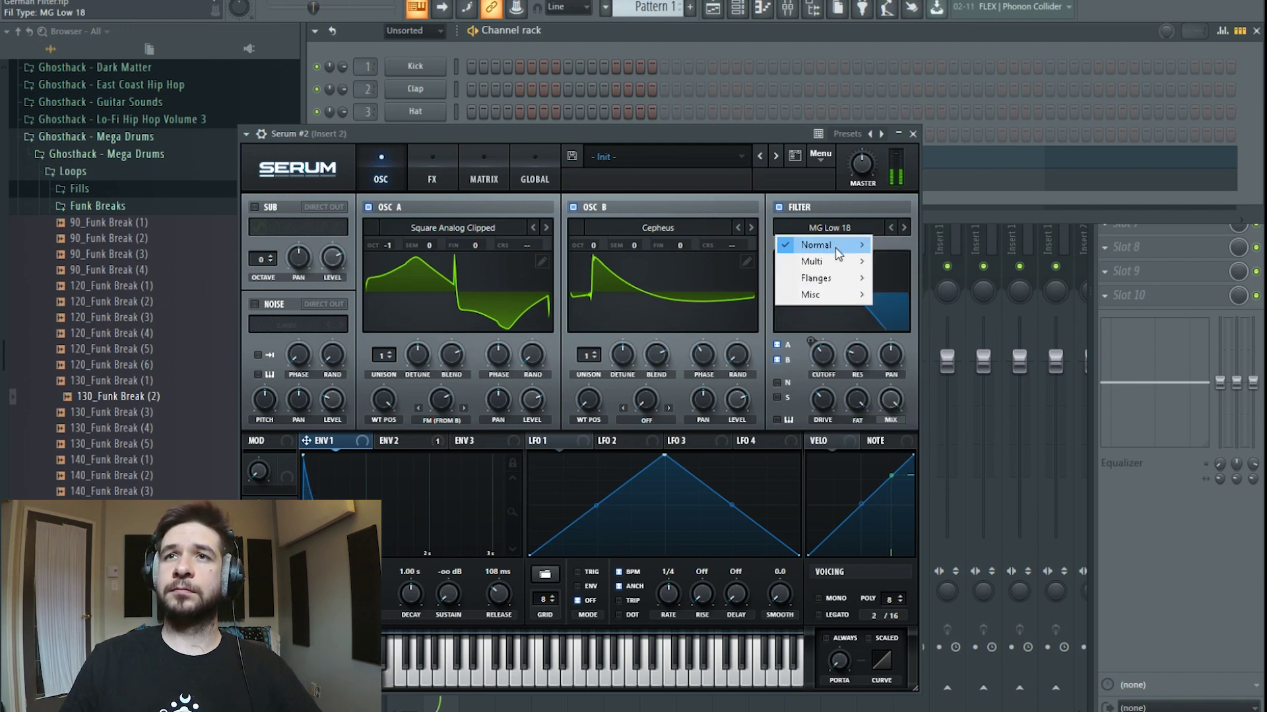
mouse_move(843, 295)
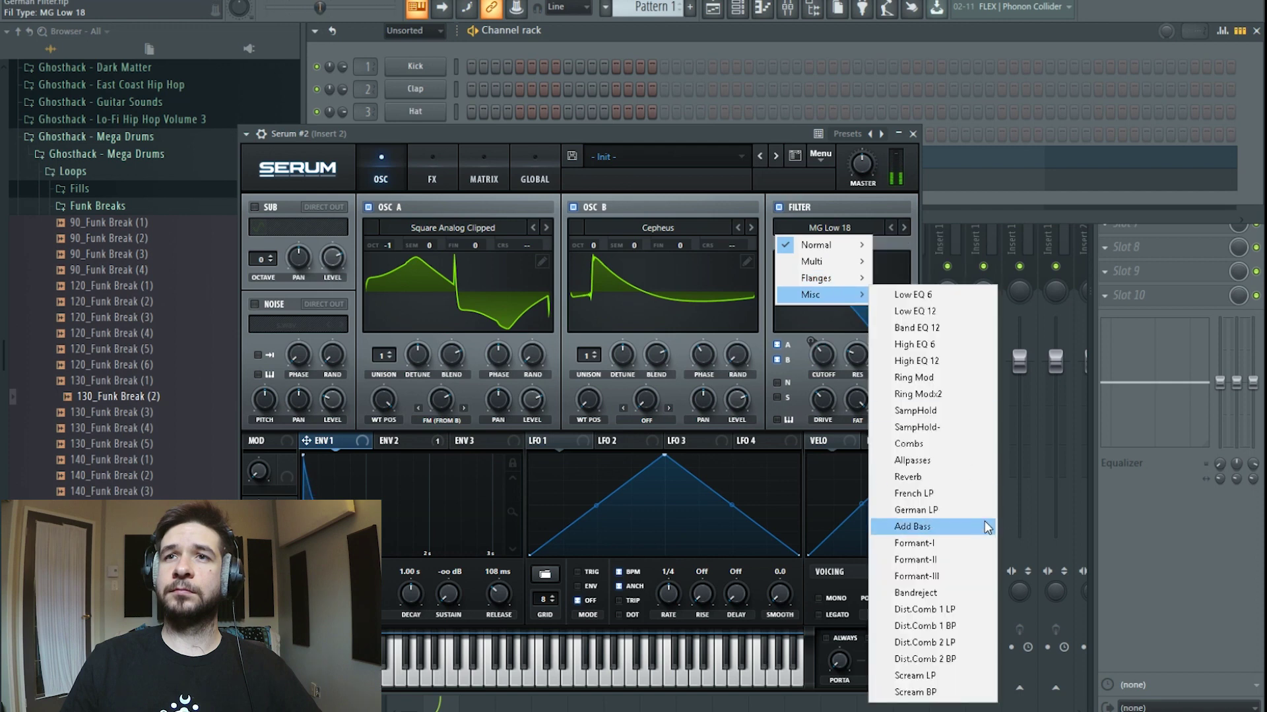
click(950, 510)
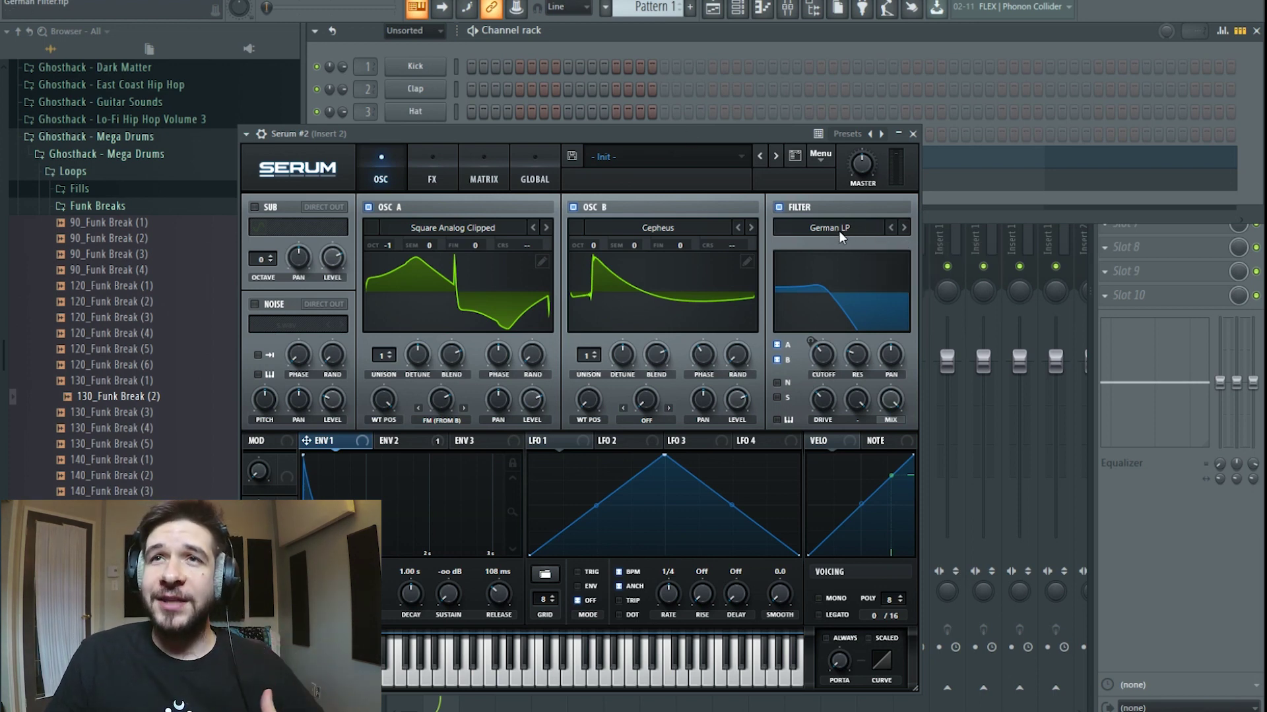
mouse_move(820, 407)
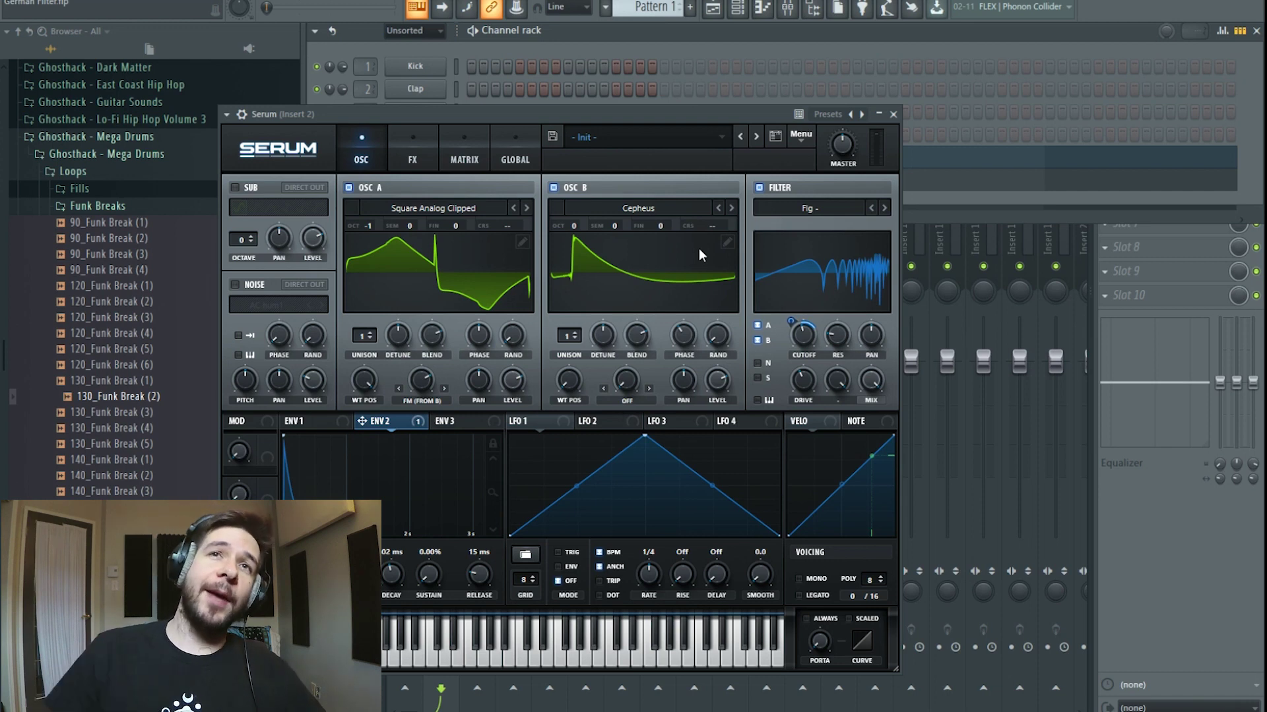
Examine the compressor and German LP filter in the effects chain and play the patch from the oscillator page
click(413, 151)
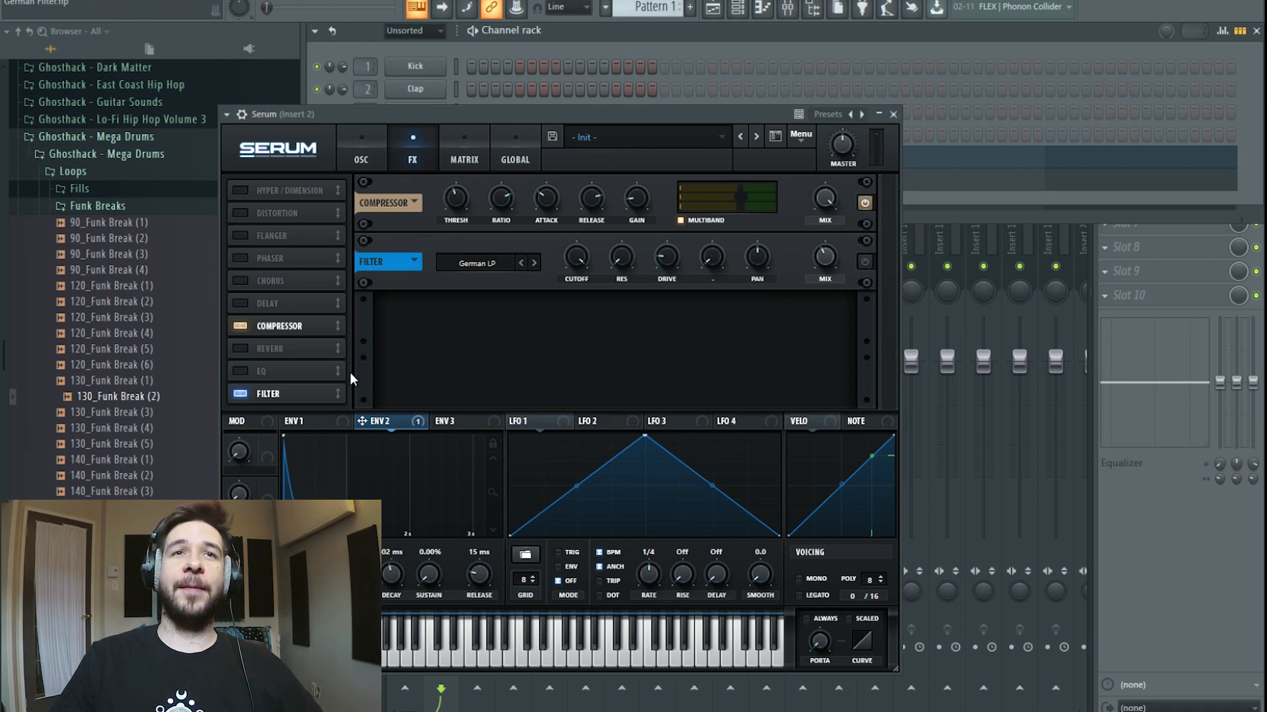
click(370, 153)
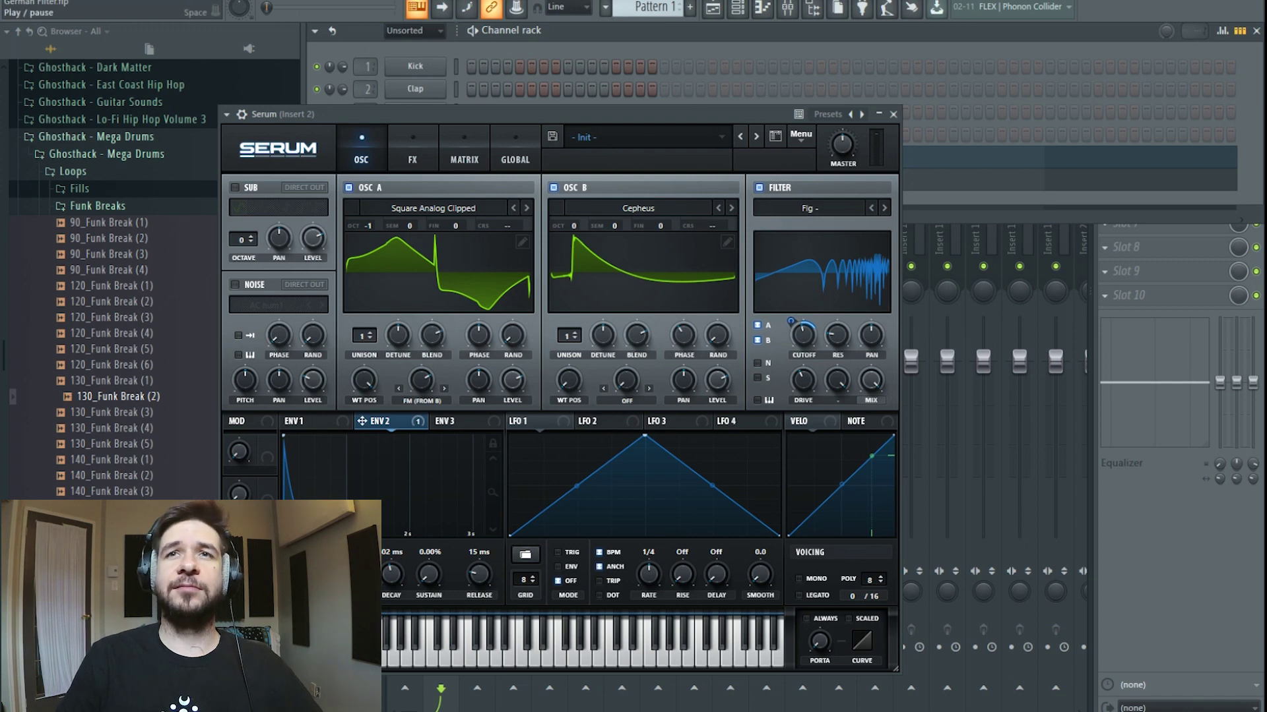
key(space)
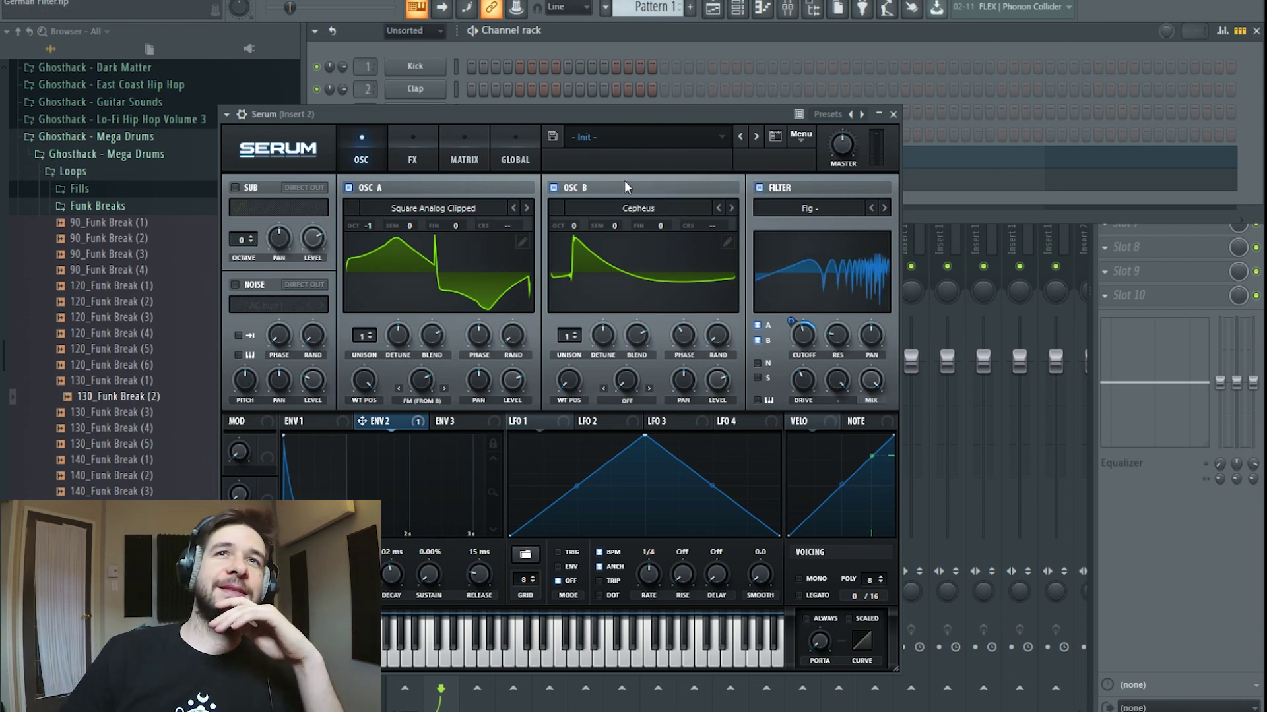
click(414, 140)
click(361, 149)
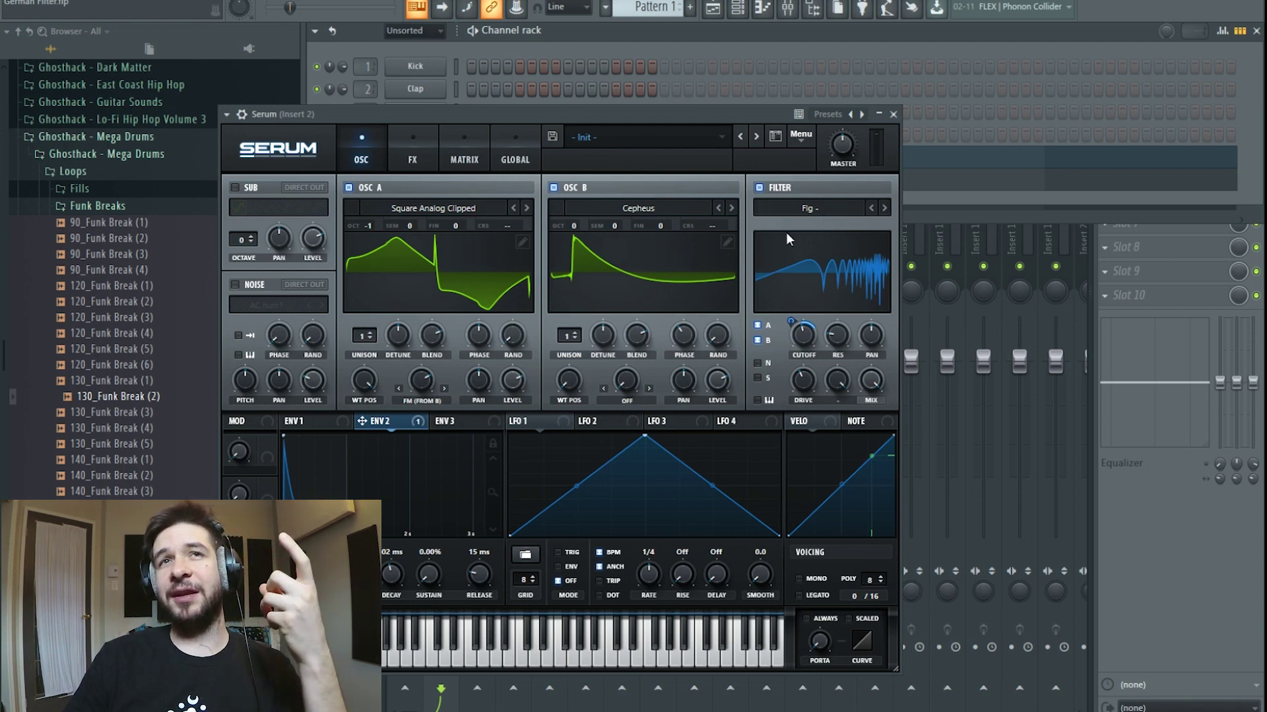
Show the effects chain and raise the German LP effects filter's mix to 100%
click(414, 157)
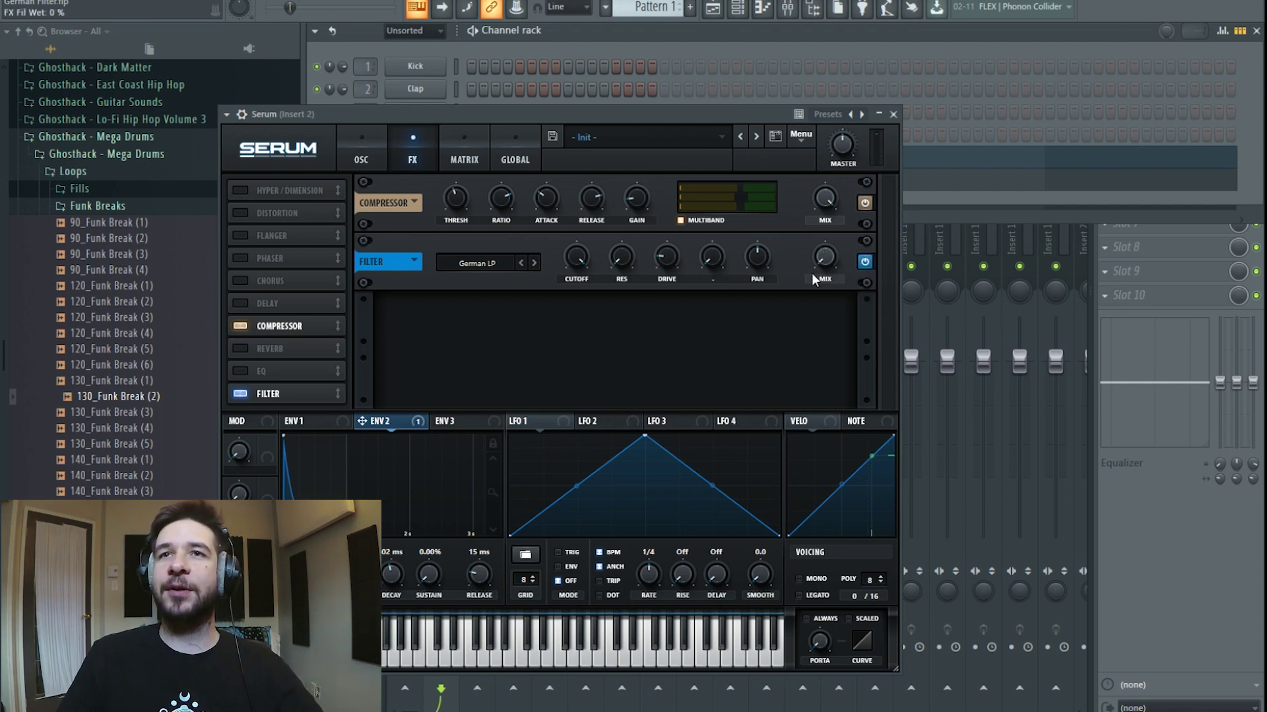
drag(820, 261, 827, 225)
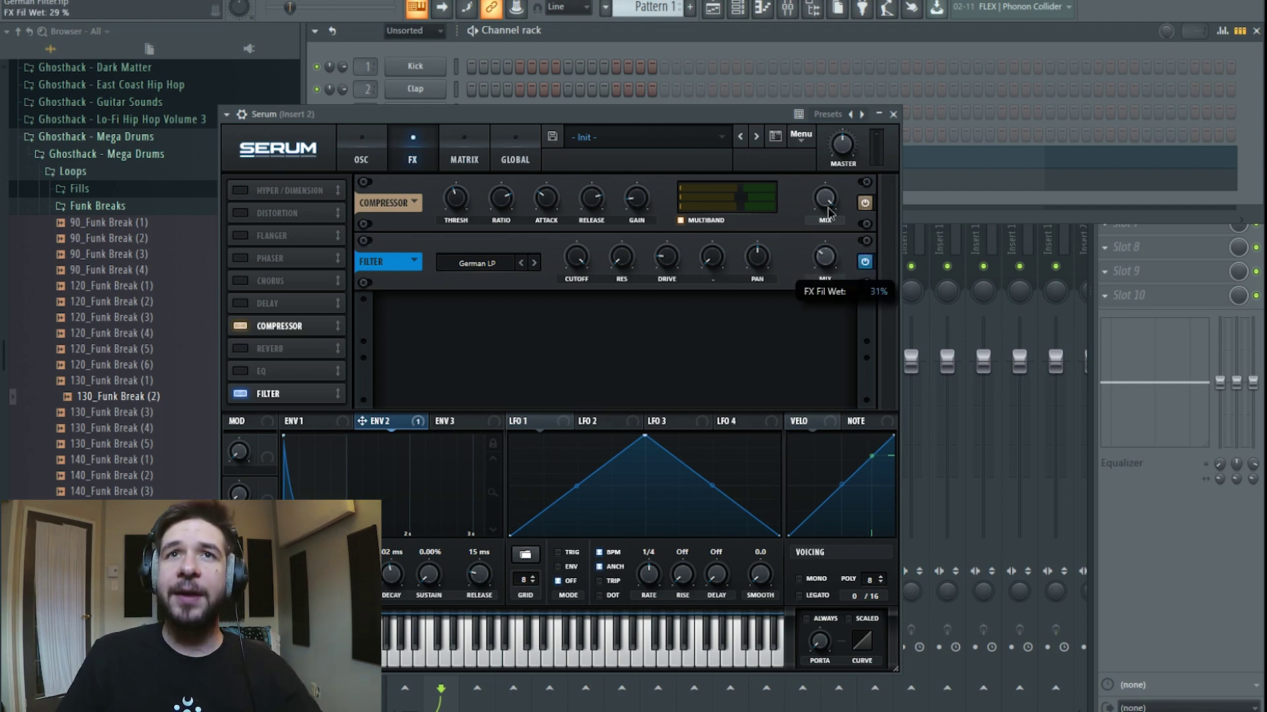
drag(572, 259, 571, 247)
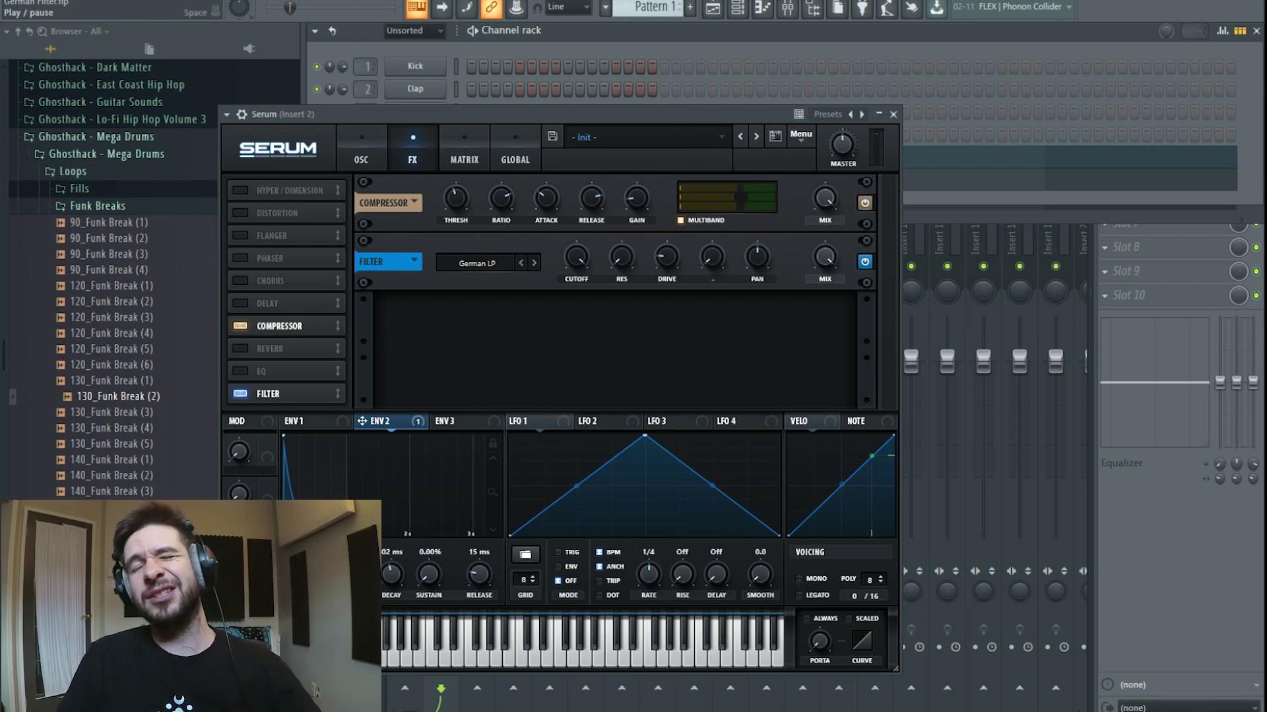
During playback, set the effects filter's cutoff to 13290 Hz and compare the sound with the filter bypassed and enabled
key(space)
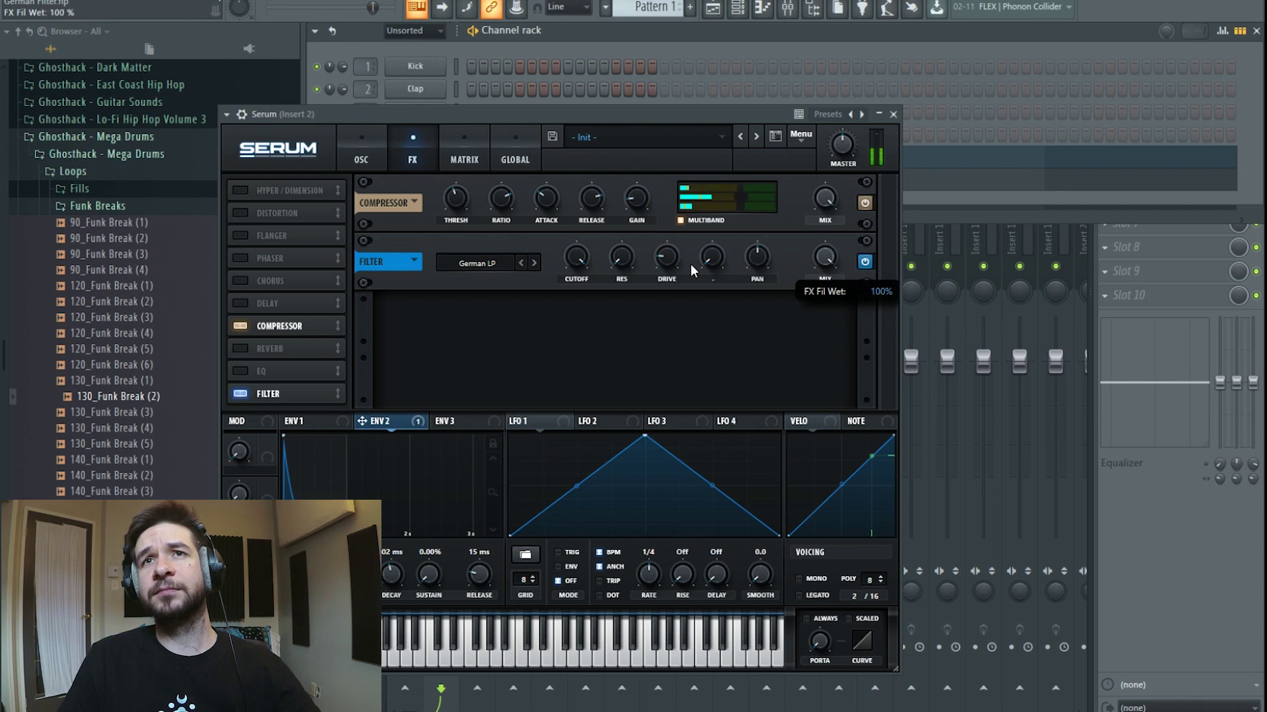
mouse_move(575, 261)
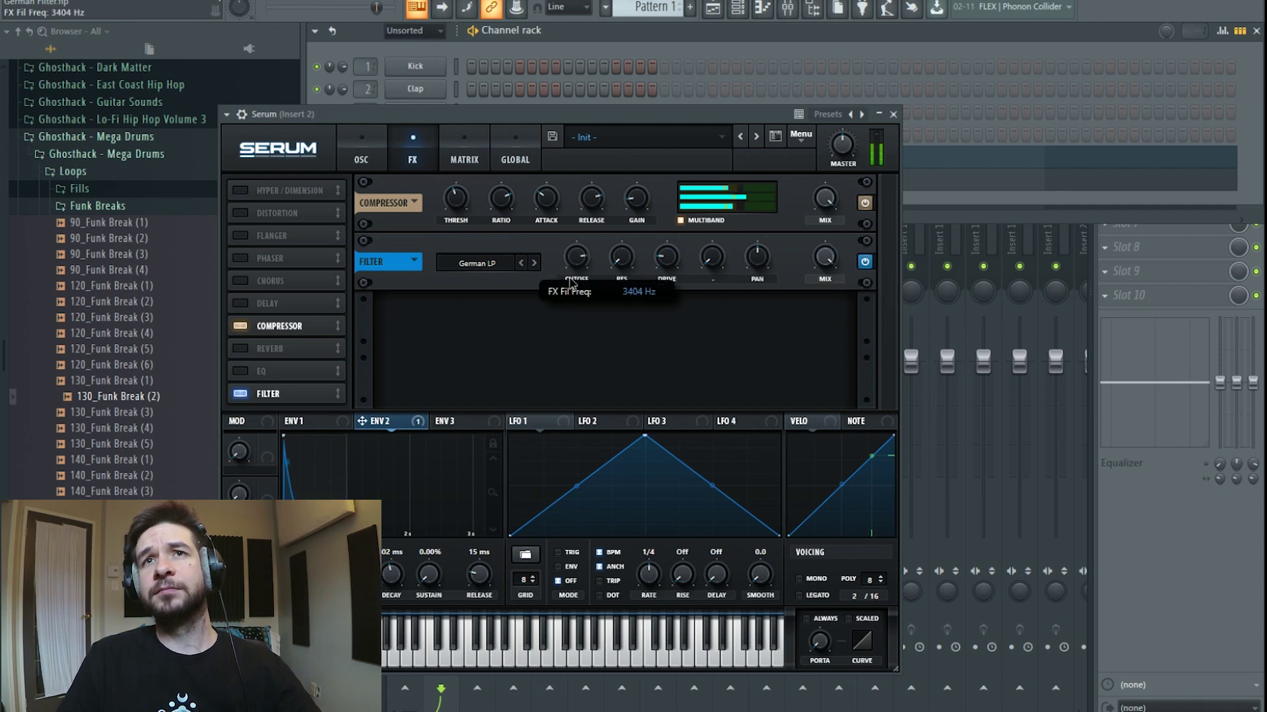
drag(573, 267, 573, 248)
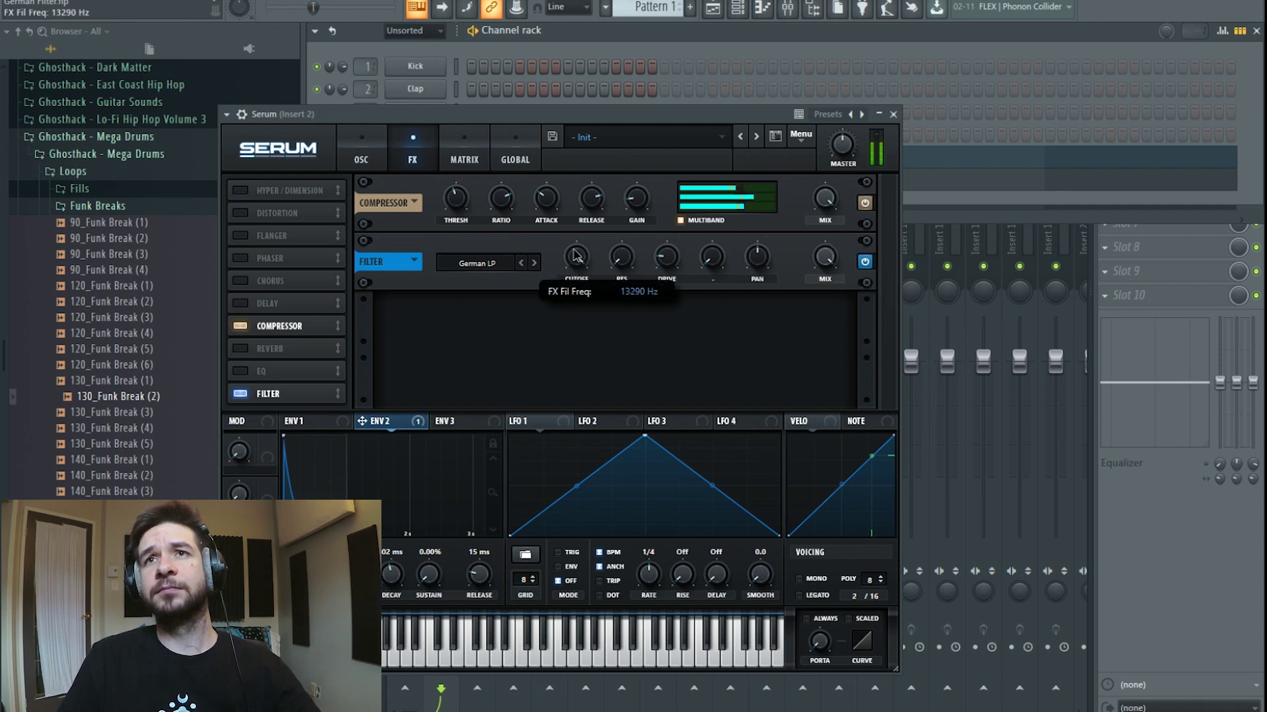
click(866, 262)
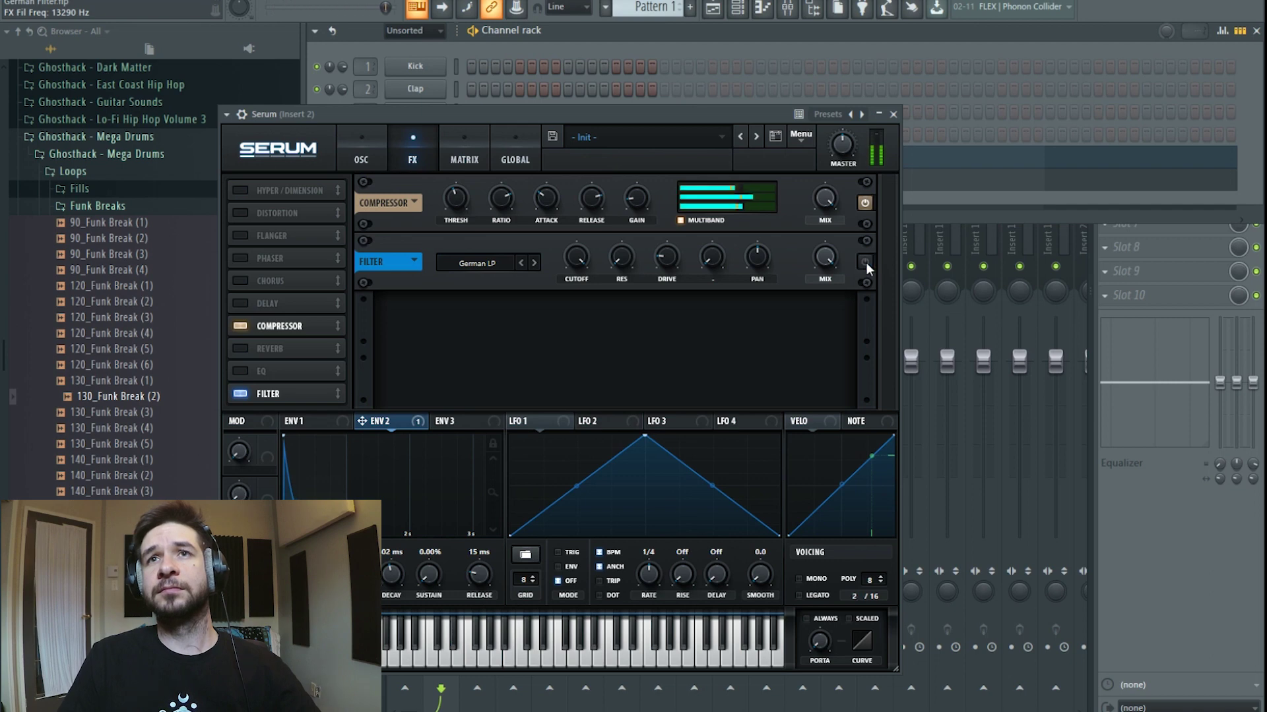
click(865, 262)
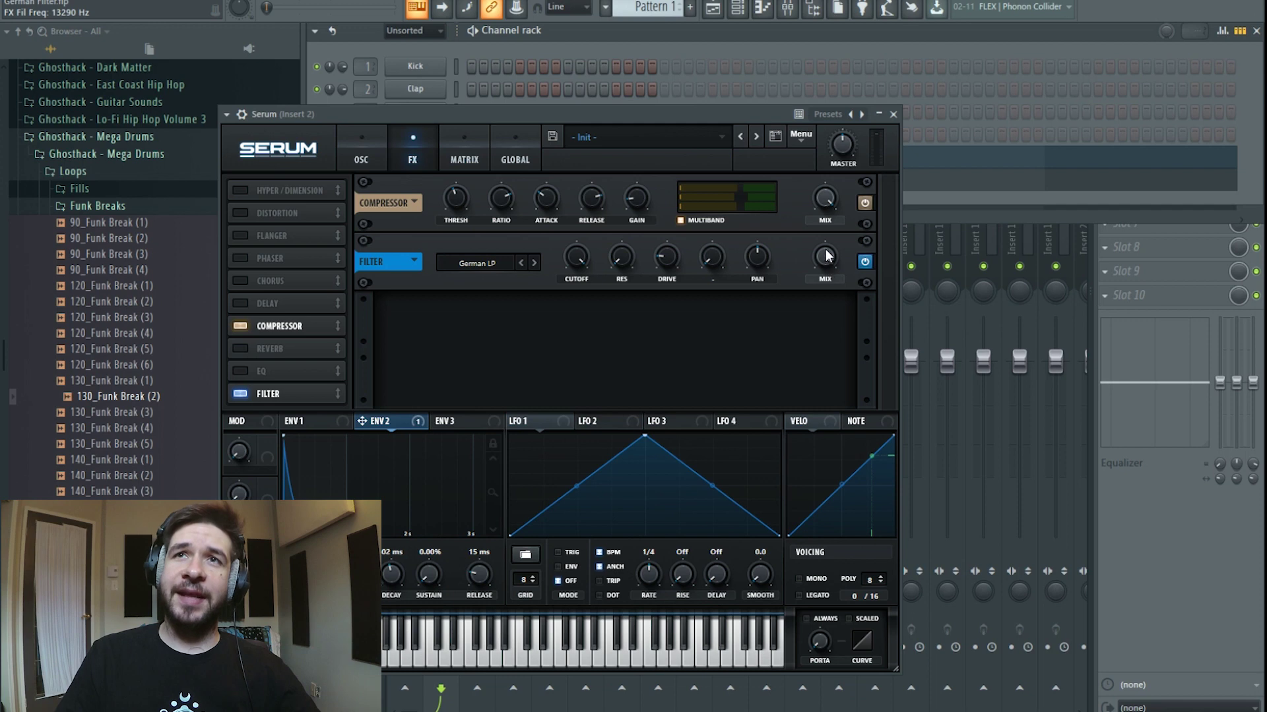
Lower the effects filter's mix to 32% and its drive to 0%, and toggle the filter off and on
mouse_move(825, 266)
mouse_down()
mouse_move(832, 258)
mouse_move(821, 278)
mouse_up()
drag(667, 258, 670, 283)
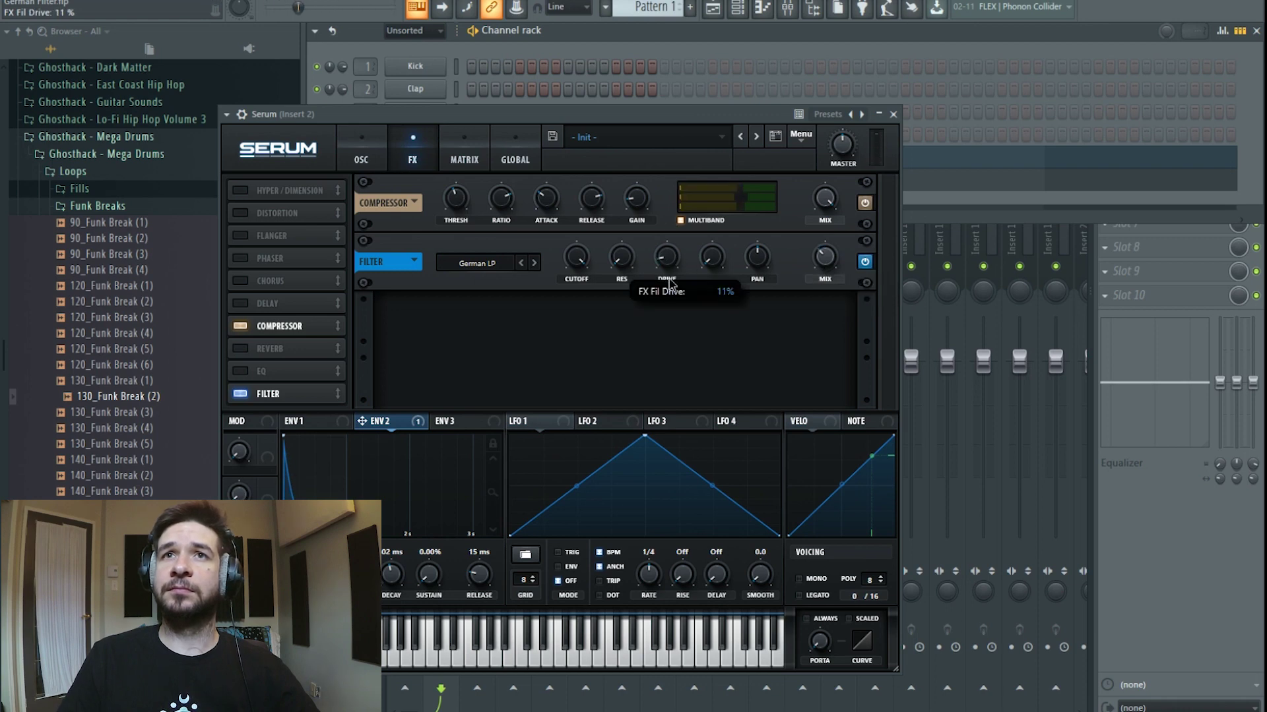
click(864, 262)
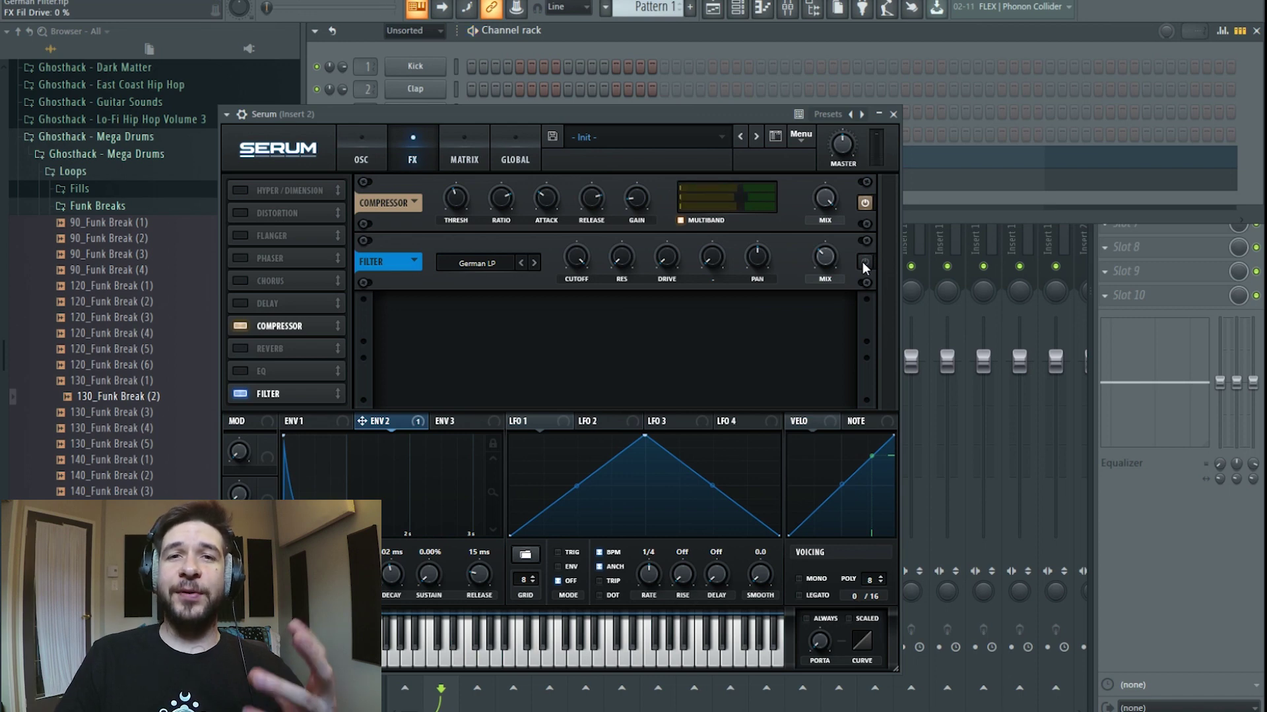
scroll(677, 260, up, 1)
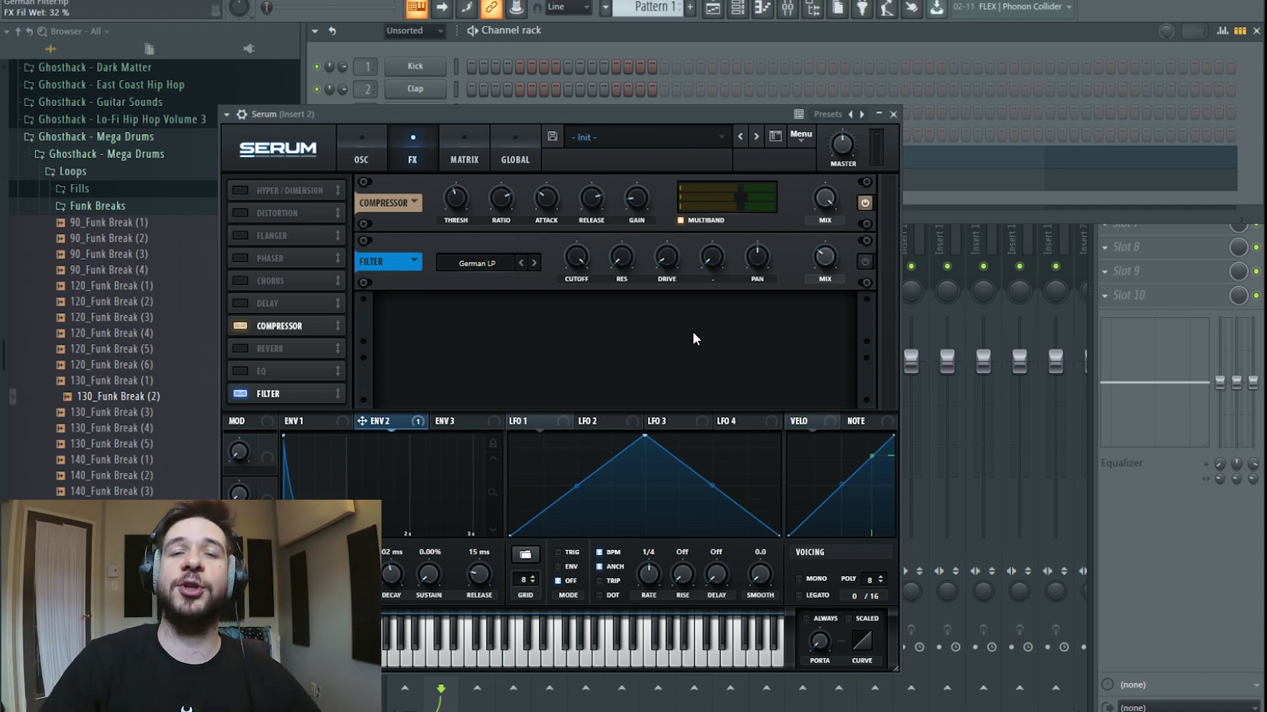
click(865, 264)
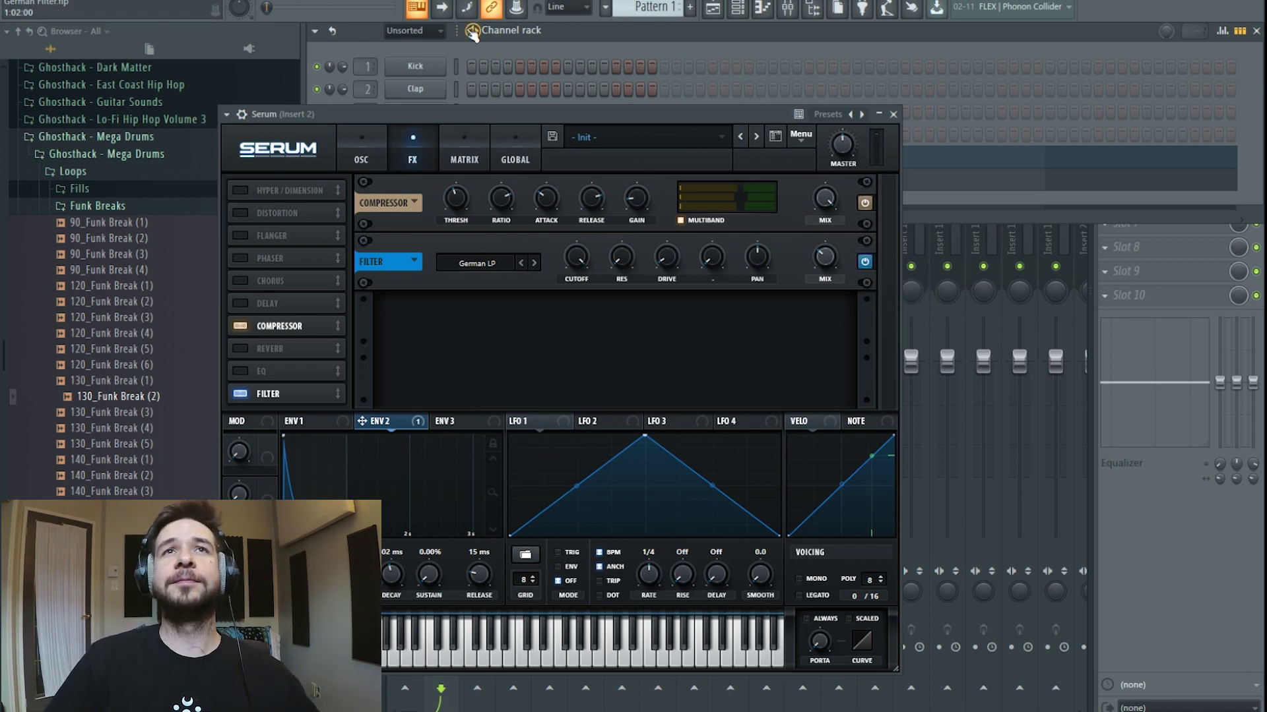
Raise the effects filter's drive, set its mix to 27%, and compare playback with the filter bypassed and enabled
drag(668, 271, 688, 138)
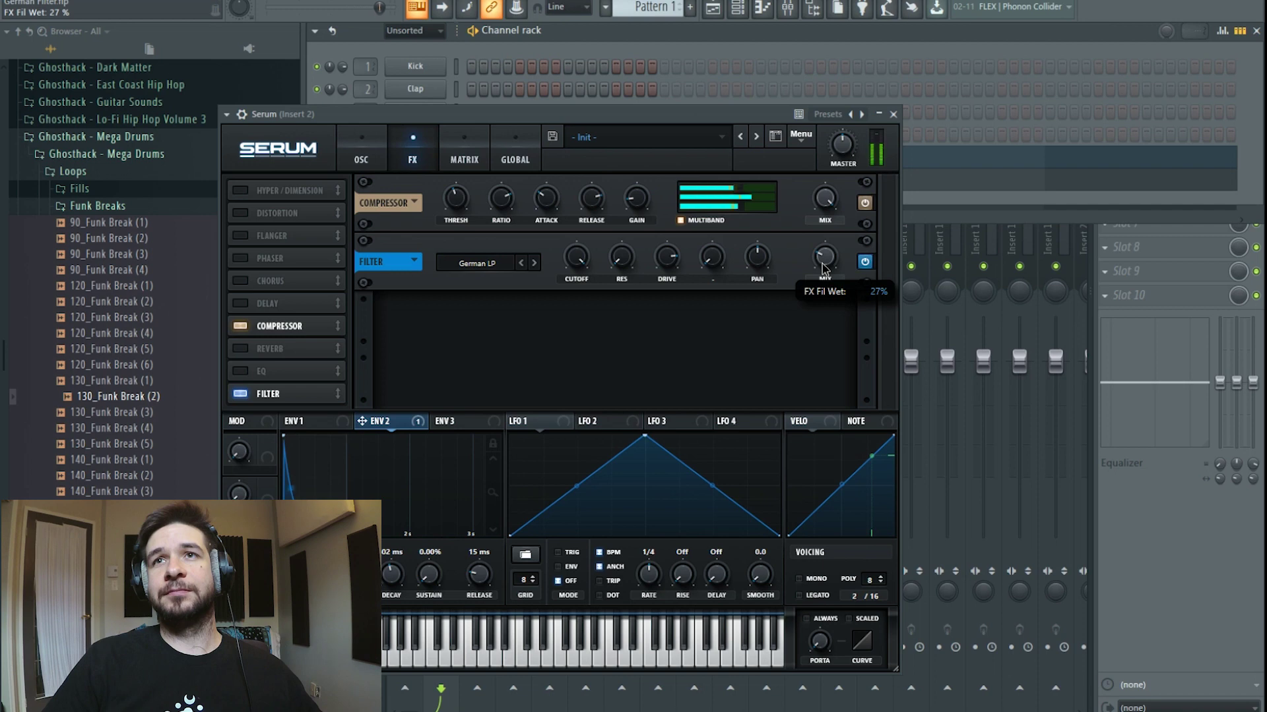
click(865, 262)
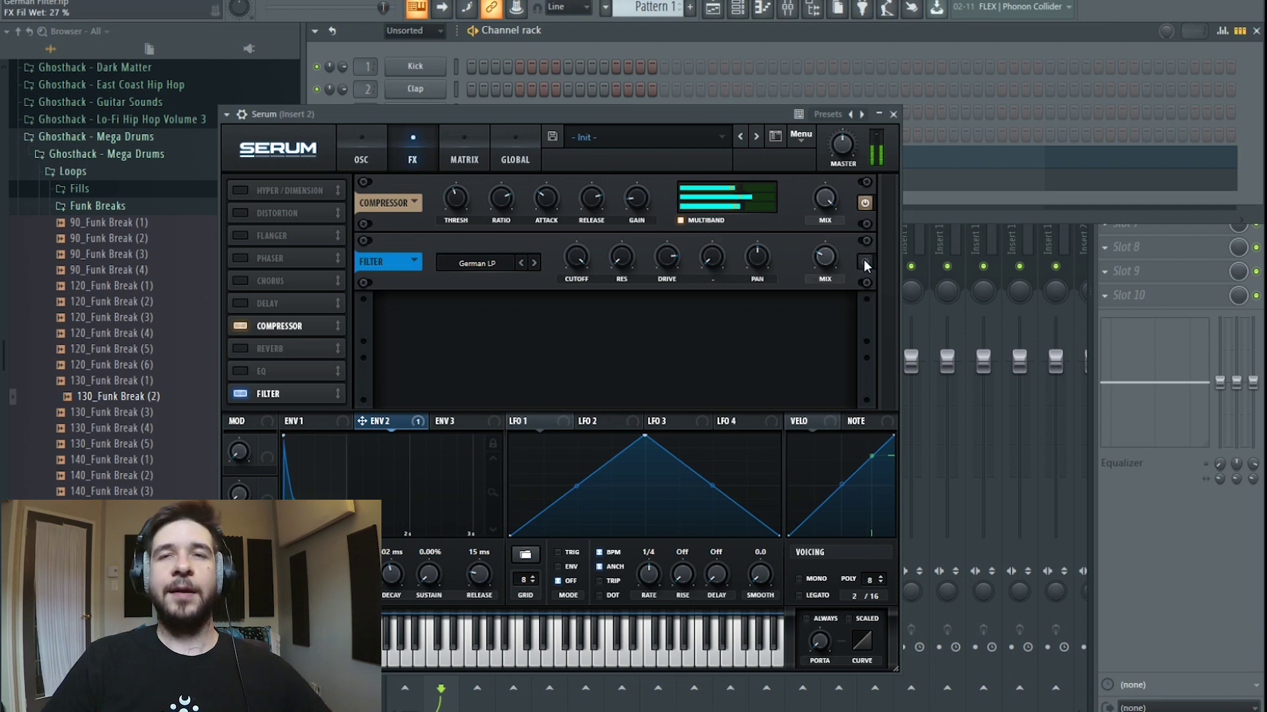
key(space)
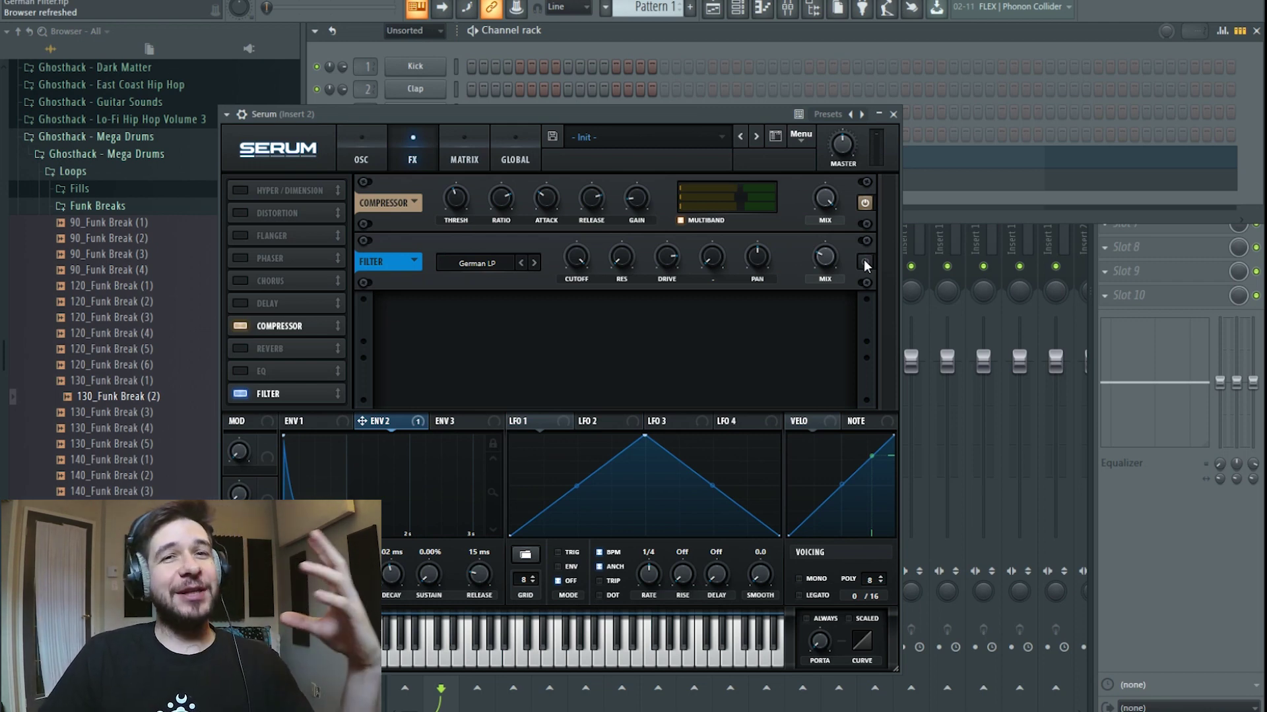
key(space)
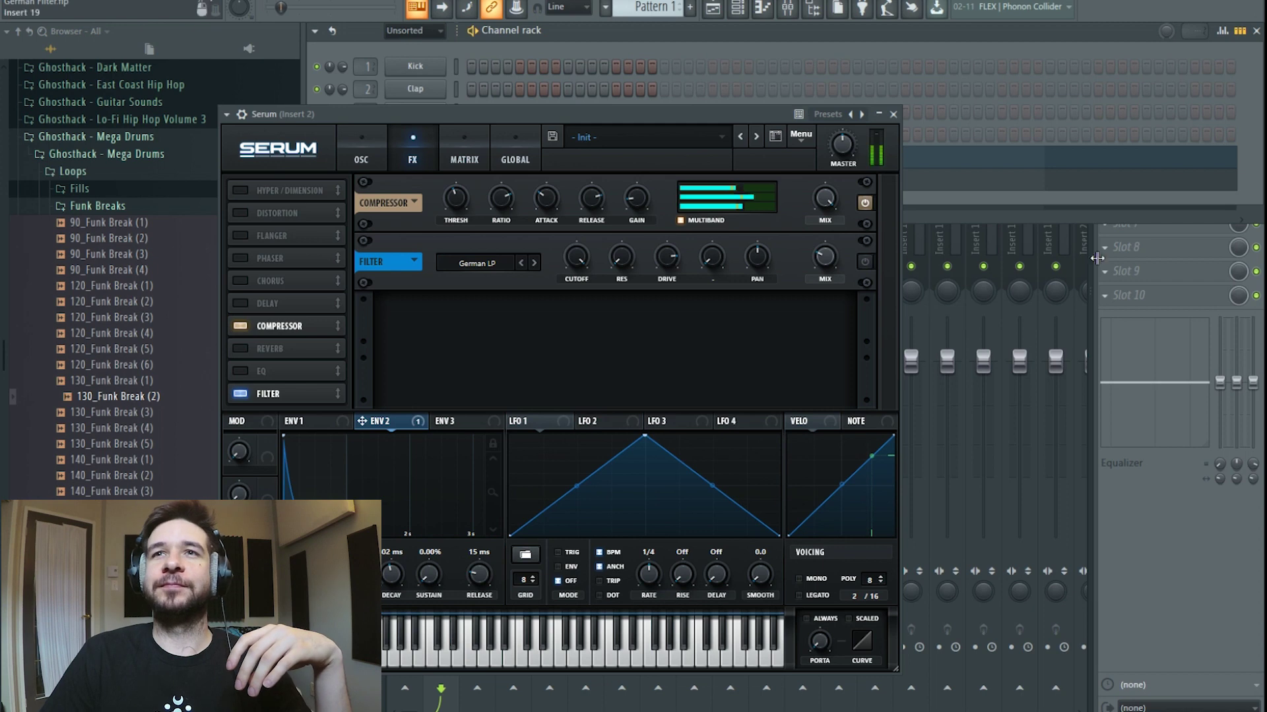
click(866, 262)
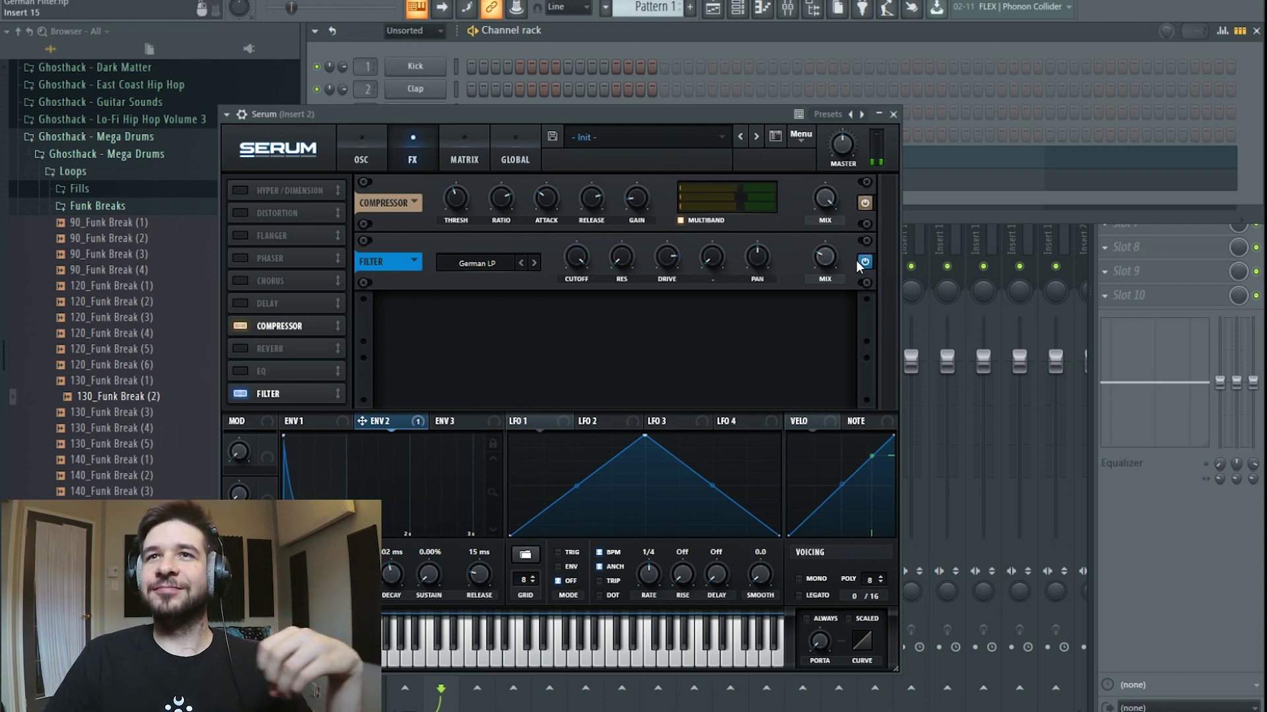
Assign Envelope 2 to the effects filter's mix with a modulation amount of 25 and adjust the base mix level
mouse_move(826, 254)
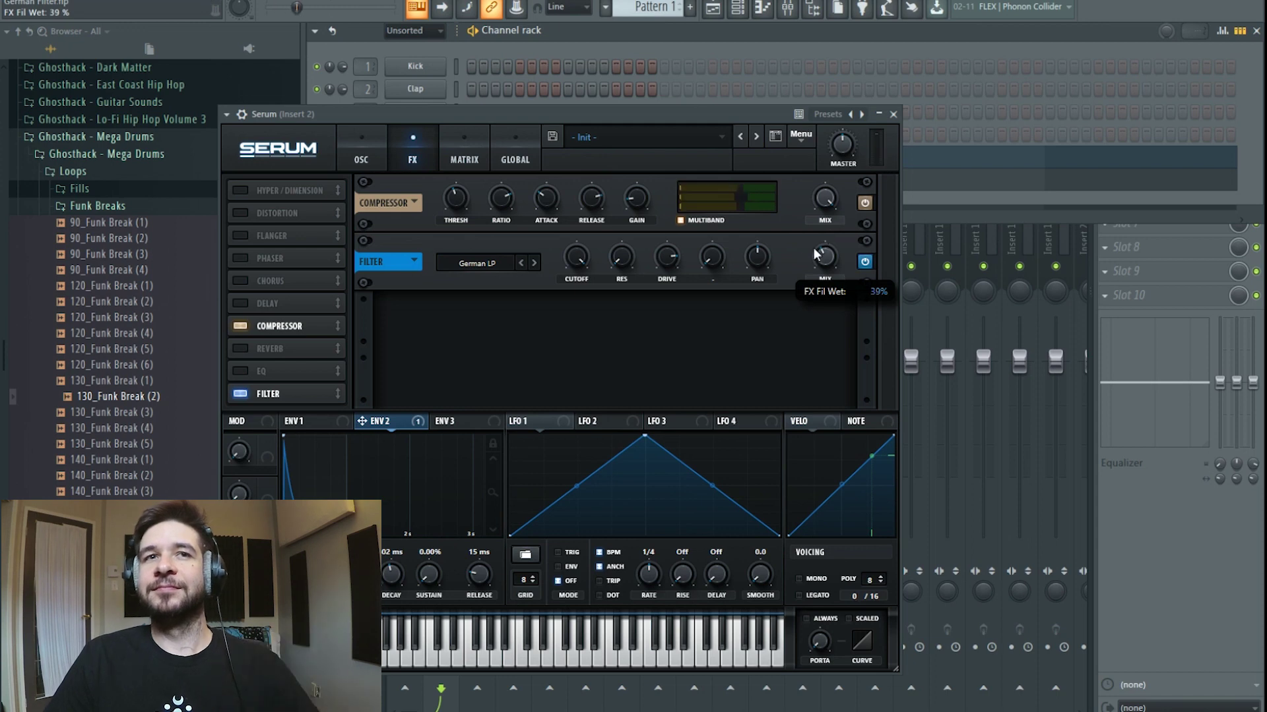
drag(667, 316, 825, 258)
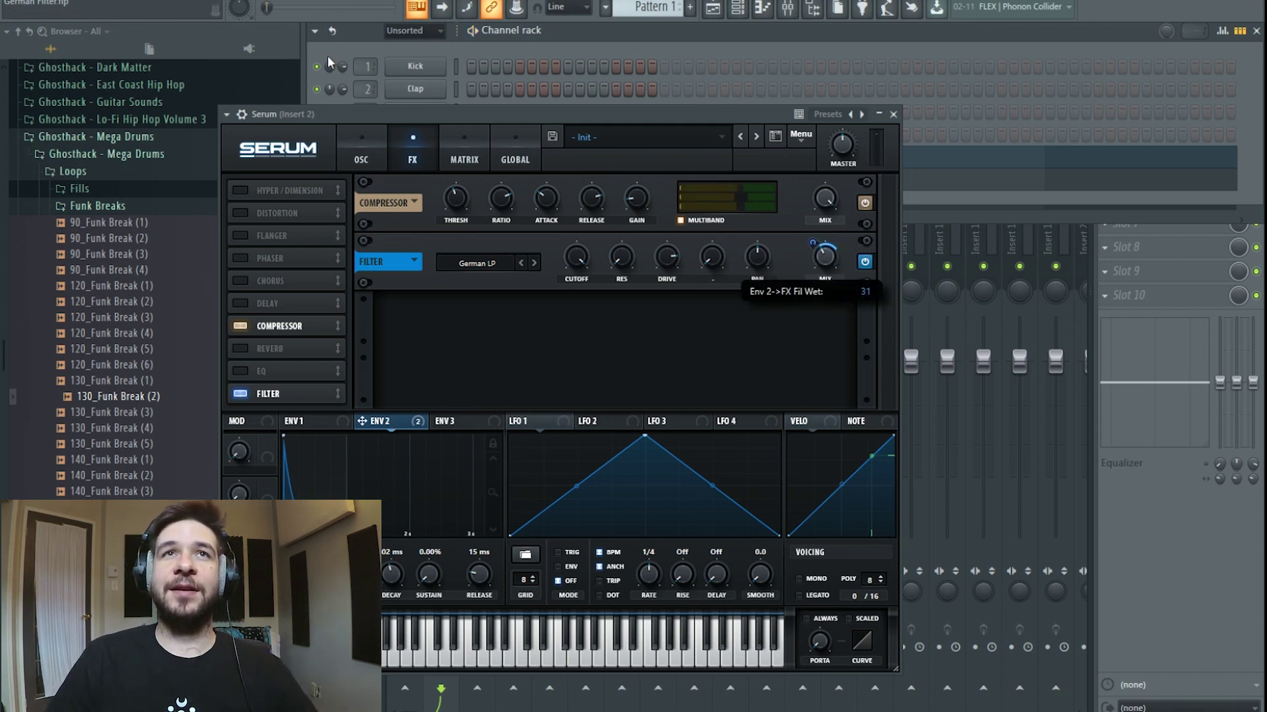
drag(814, 246, 814, 254)
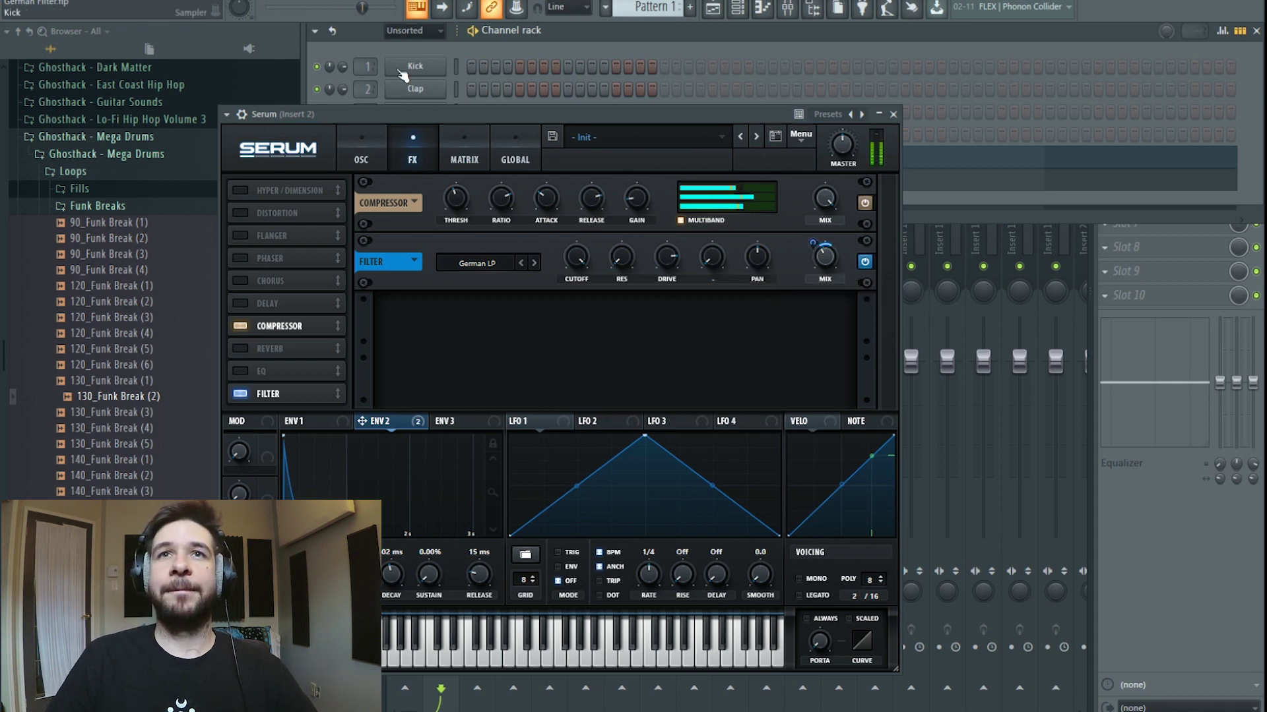
drag(828, 257, 828, 253)
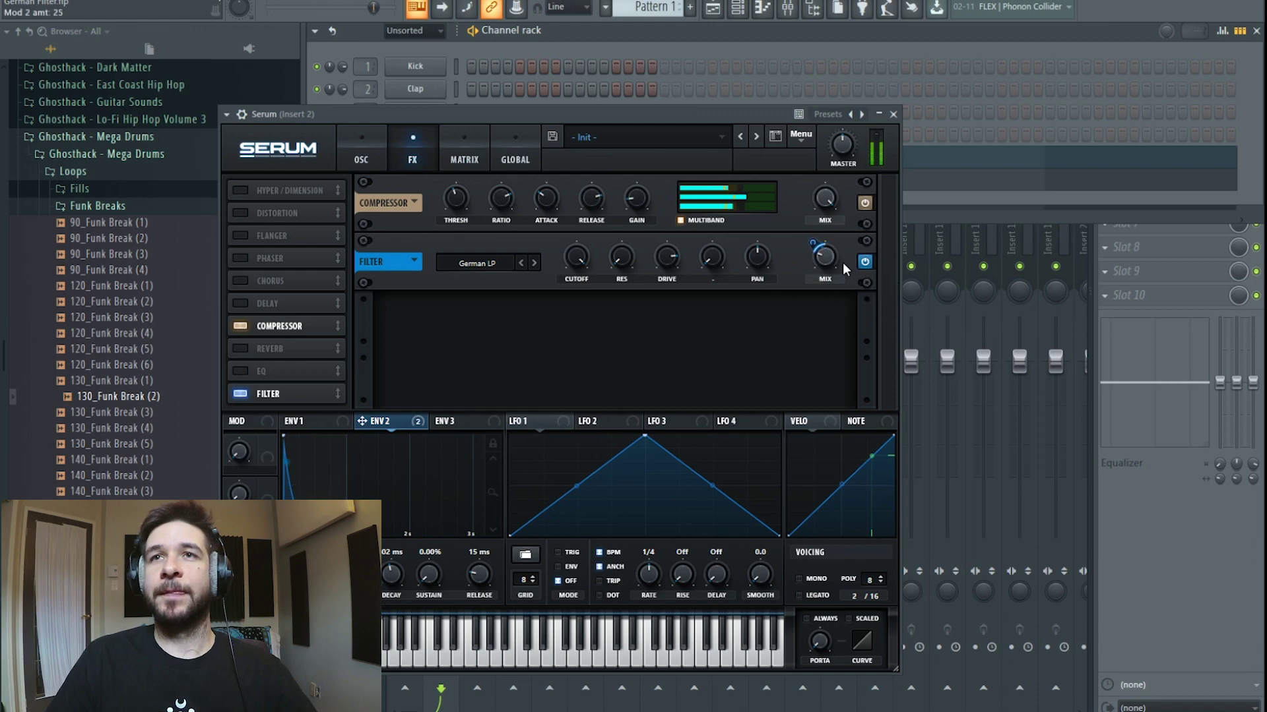